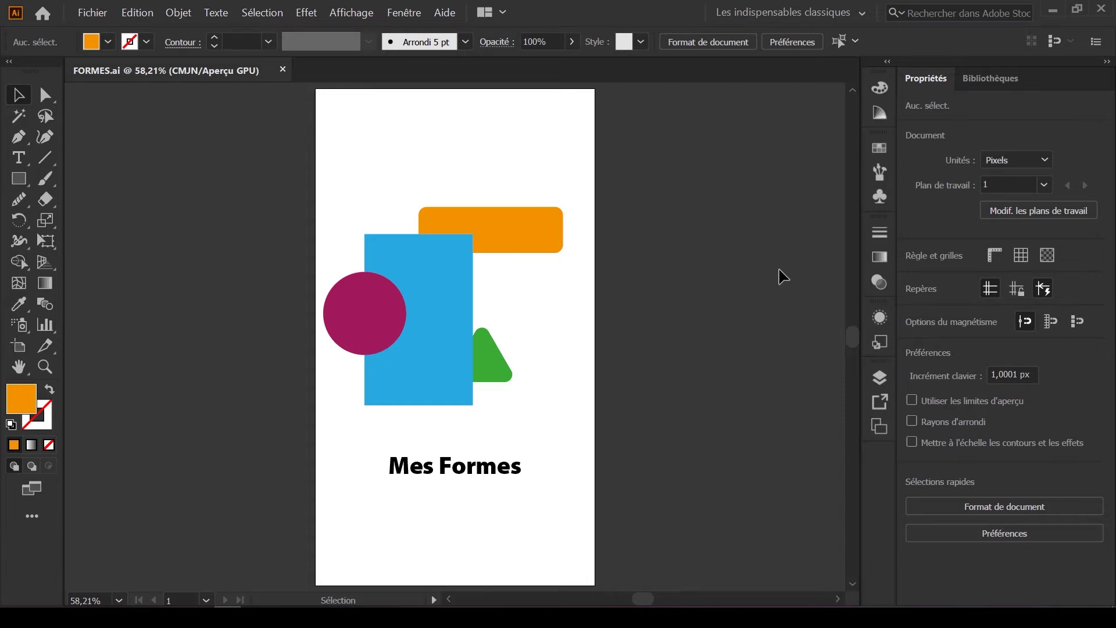
Step: View the list of available workspaces and leave the current one active
click(861, 14)
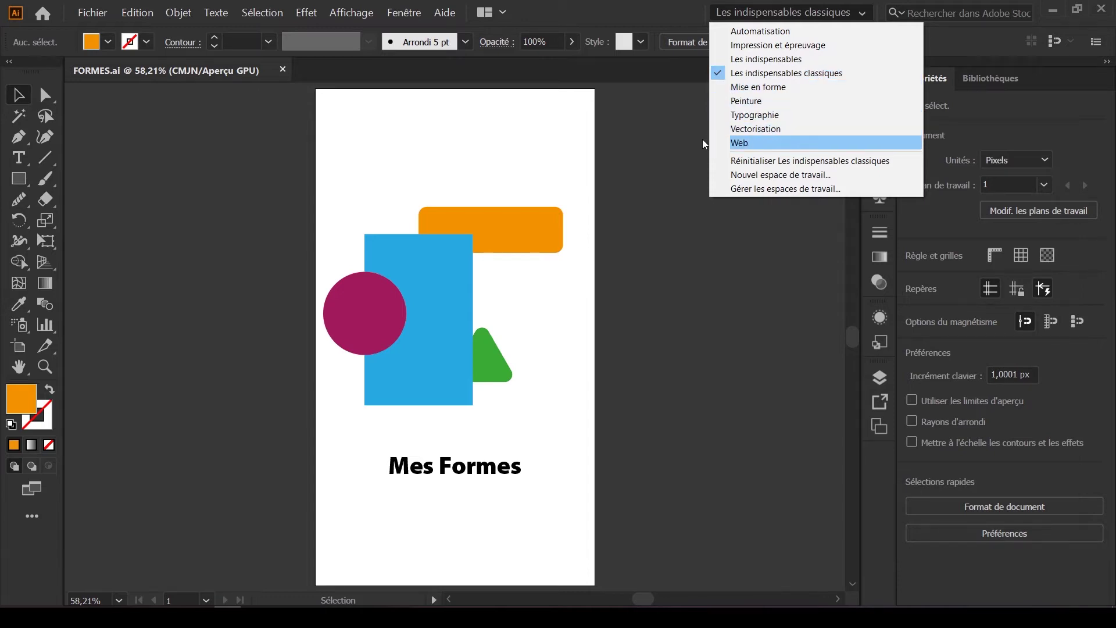
click(678, 141)
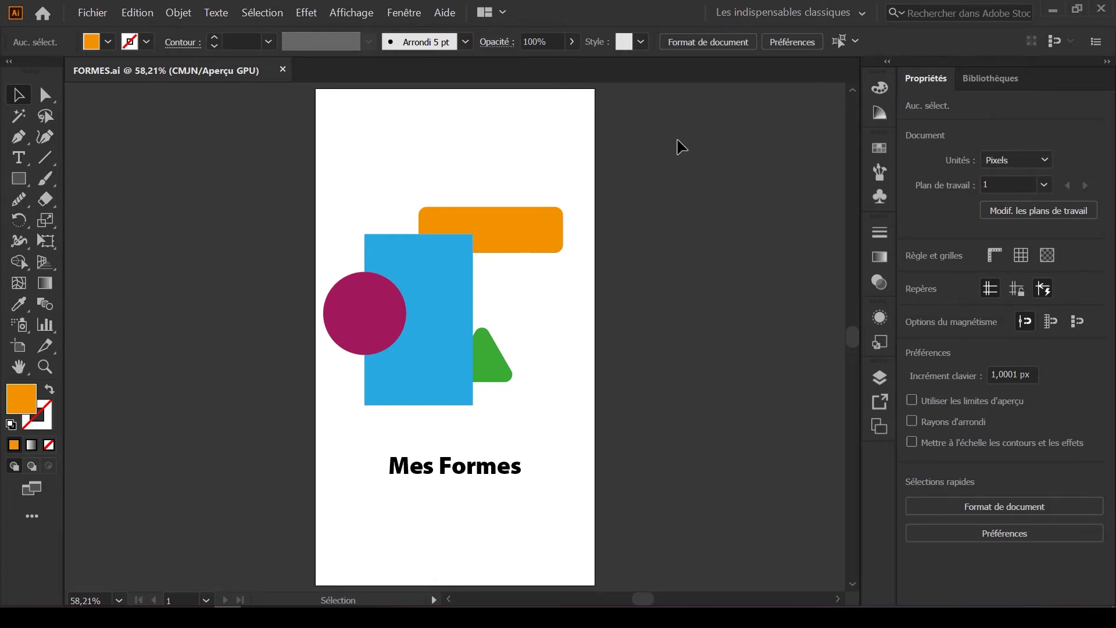
click(801, 8)
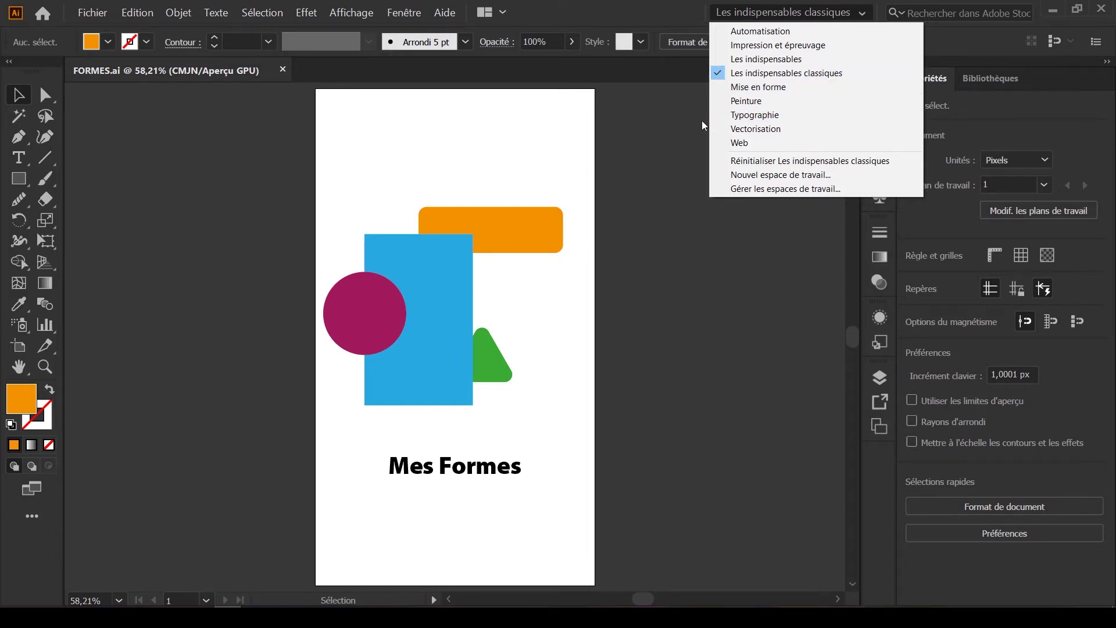
click(663, 251)
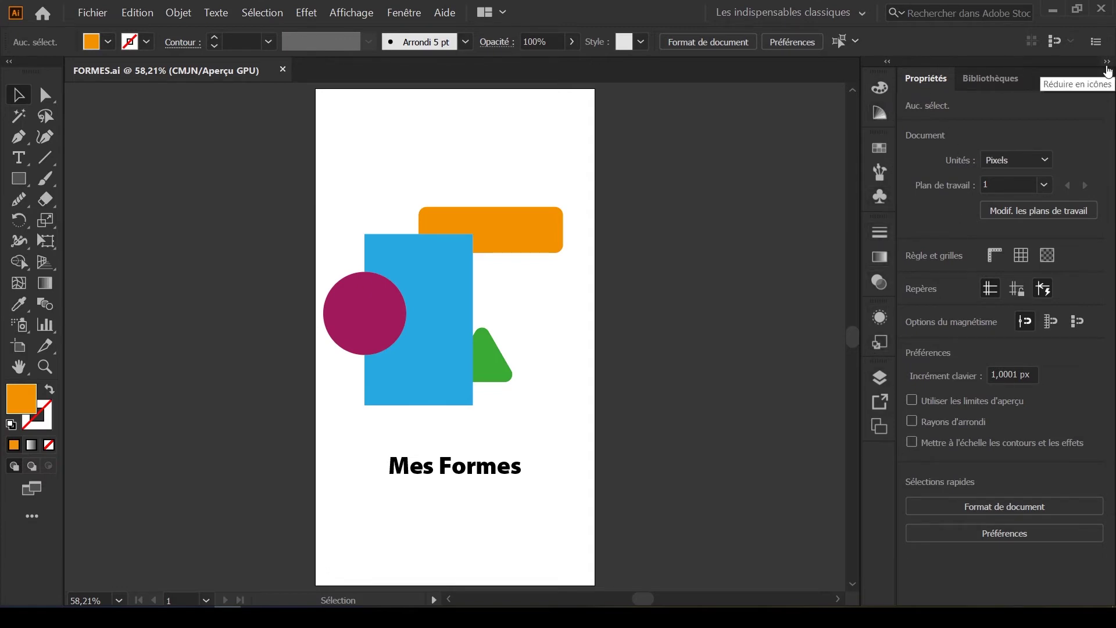
Step: Collapse the Propriétés panel group to icons, and expand both panel docks to full size
click(1108, 64)
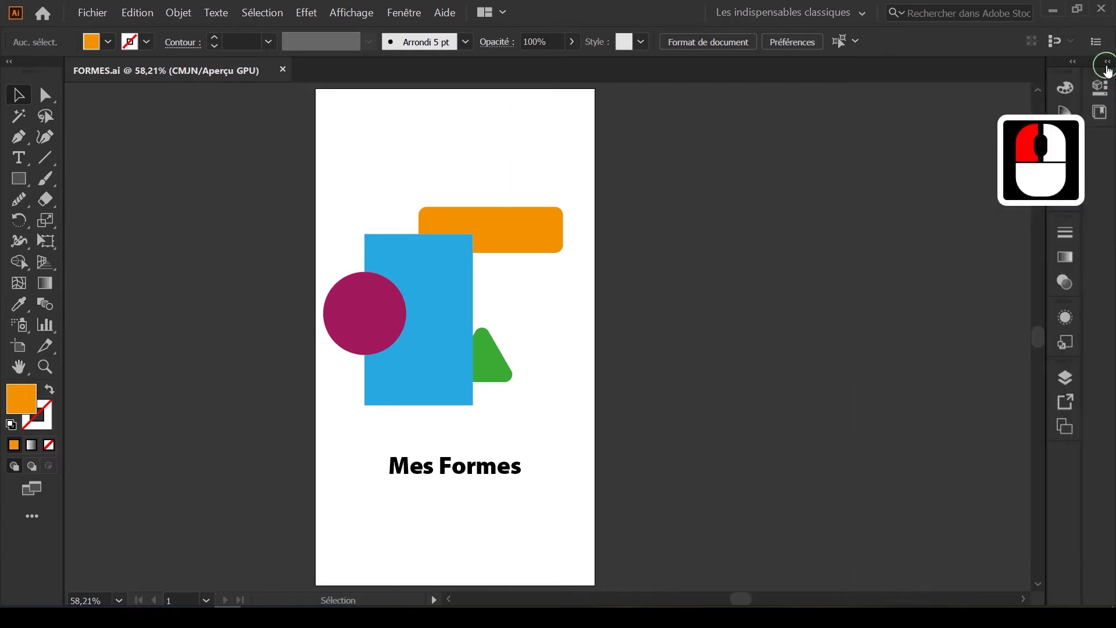
click(1075, 62)
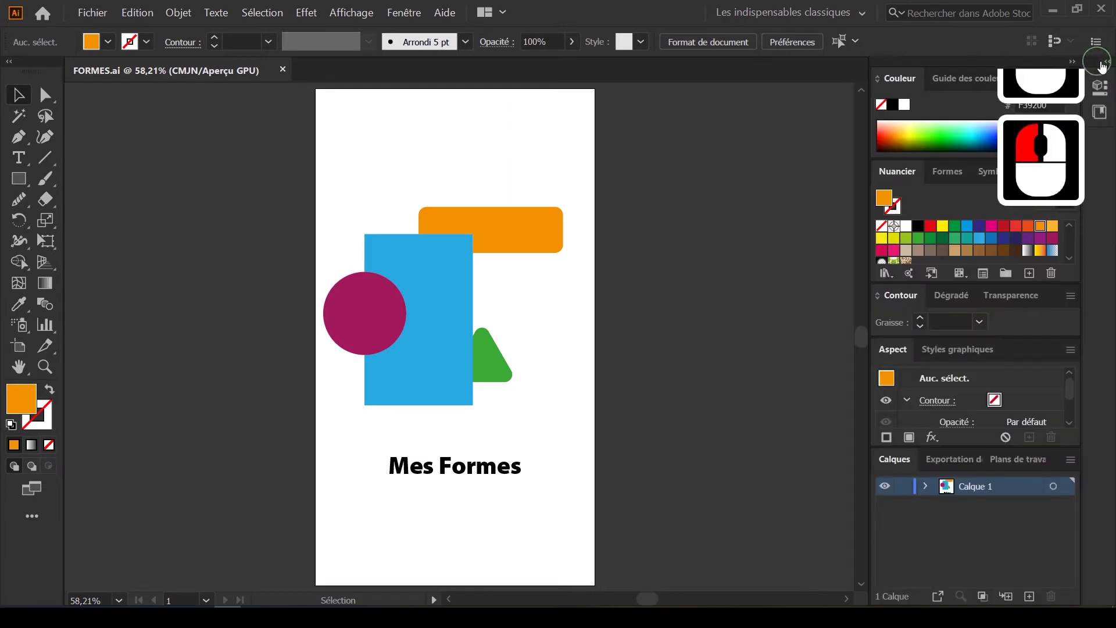
click(1108, 62)
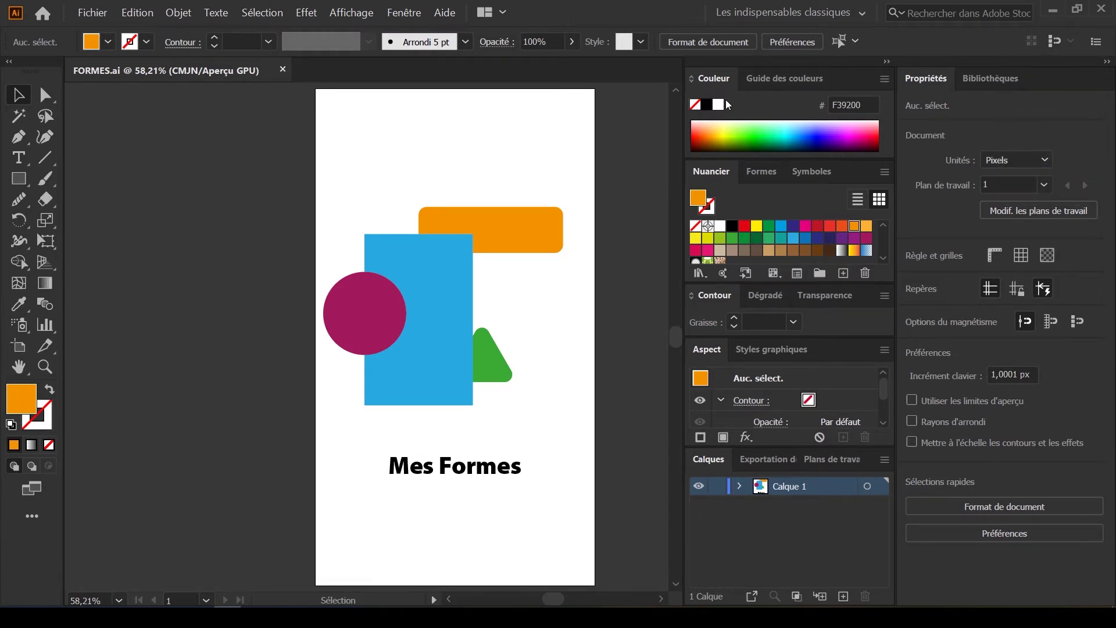
Step: Dock the Couleur panel below the Nuancier group, and place the Nuancier panel in its own column beside the docks
click(722, 84)
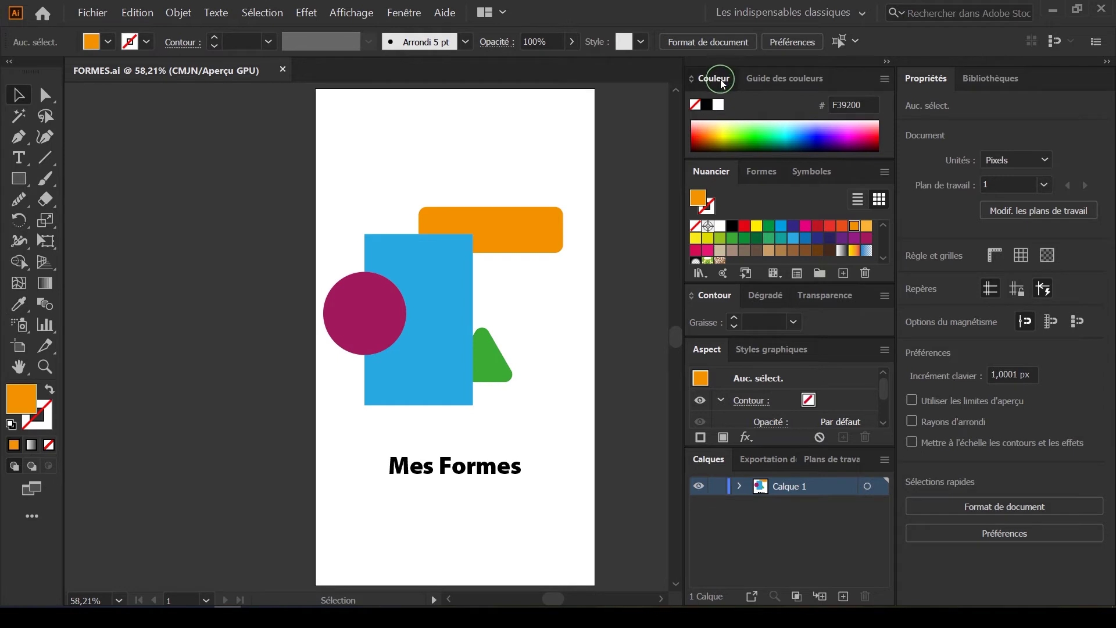
drag(723, 83, 768, 285)
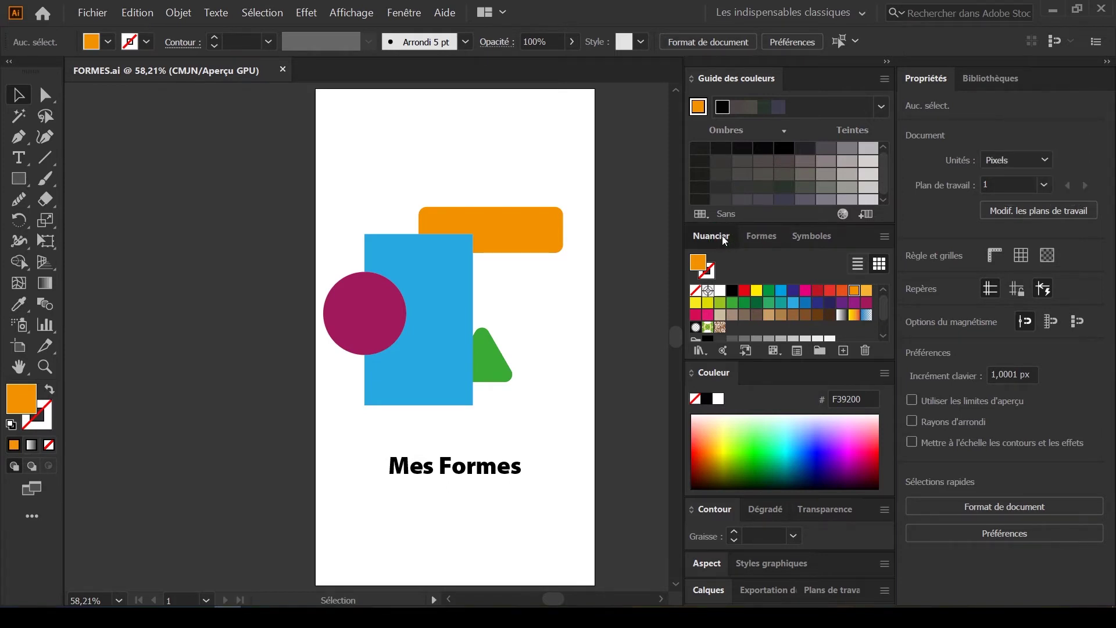
drag(725, 241, 673, 240)
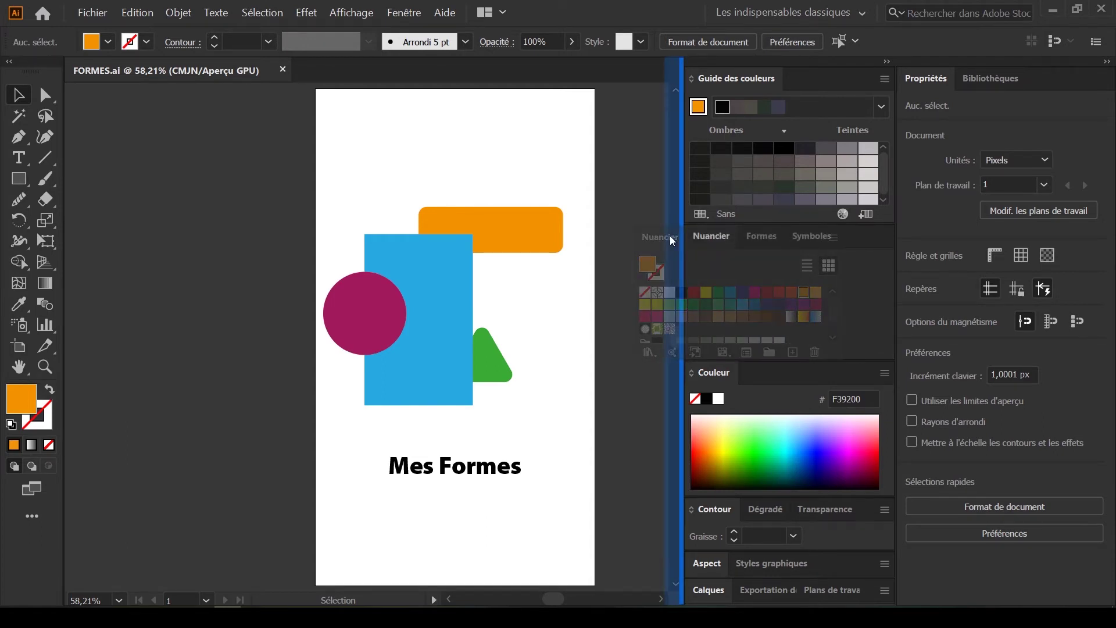
drag(673, 241, 670, 241)
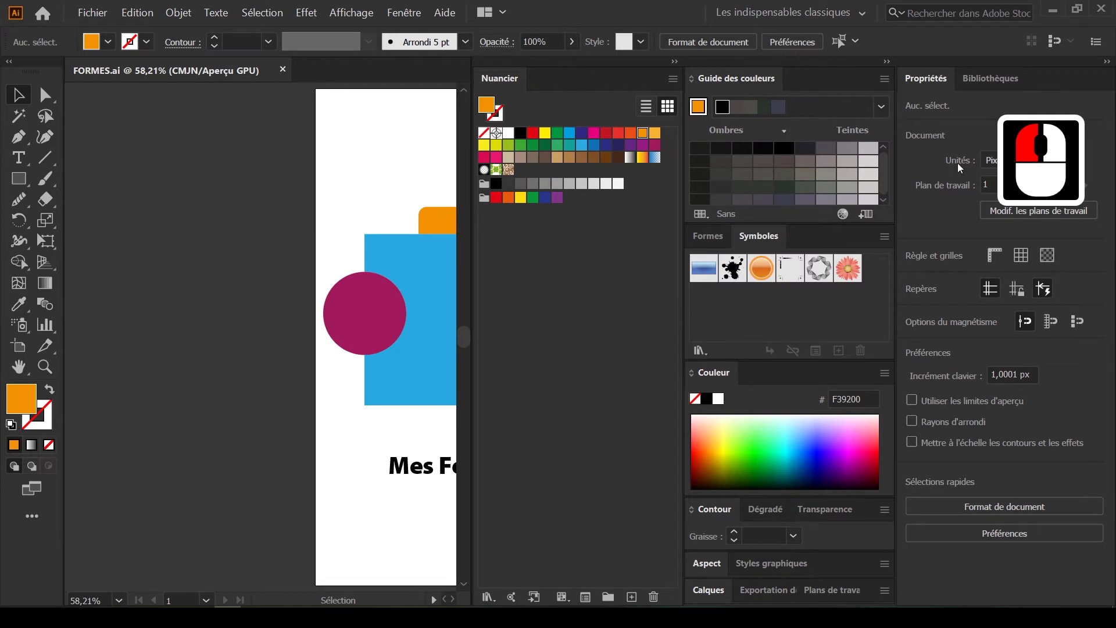
Step: Narrow the Nuancier column slightly and reduce the height of the Symboles panel group
drag(470, 263, 496, 275)
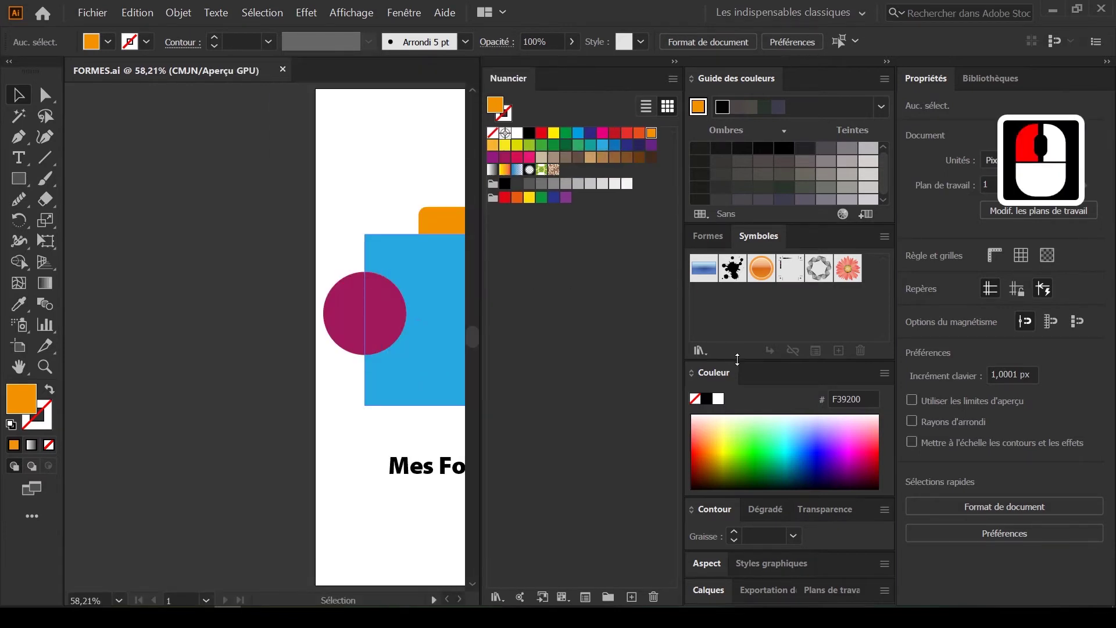
mouse_move(738, 360)
mouse_down()
mouse_move(738, 308)
mouse_move(748, 382)
mouse_move(752, 344)
mouse_up()
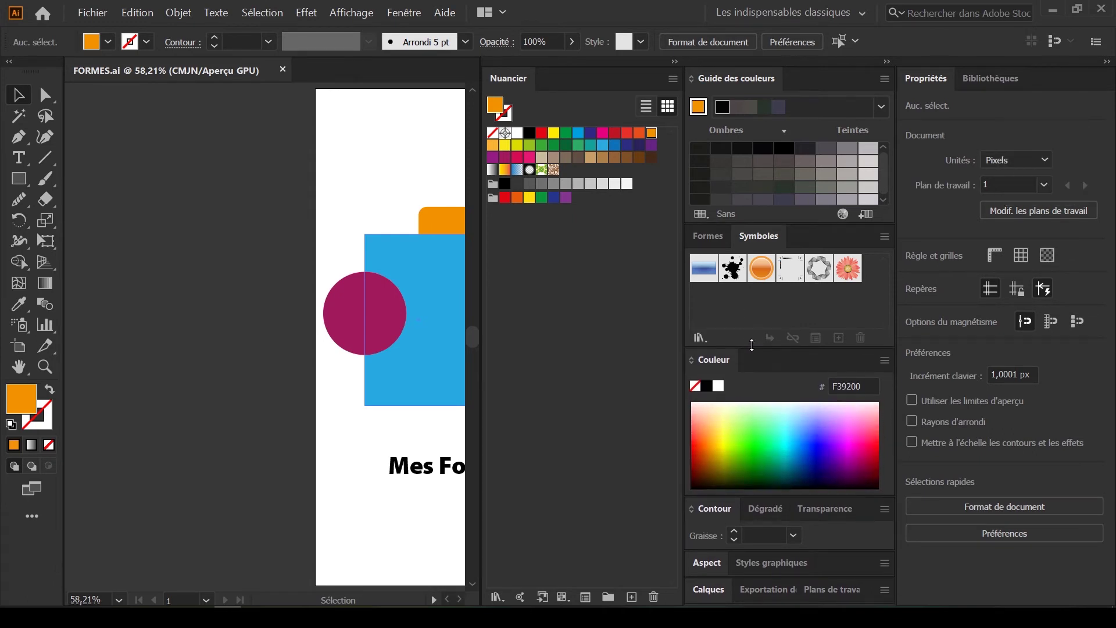
click(752, 344)
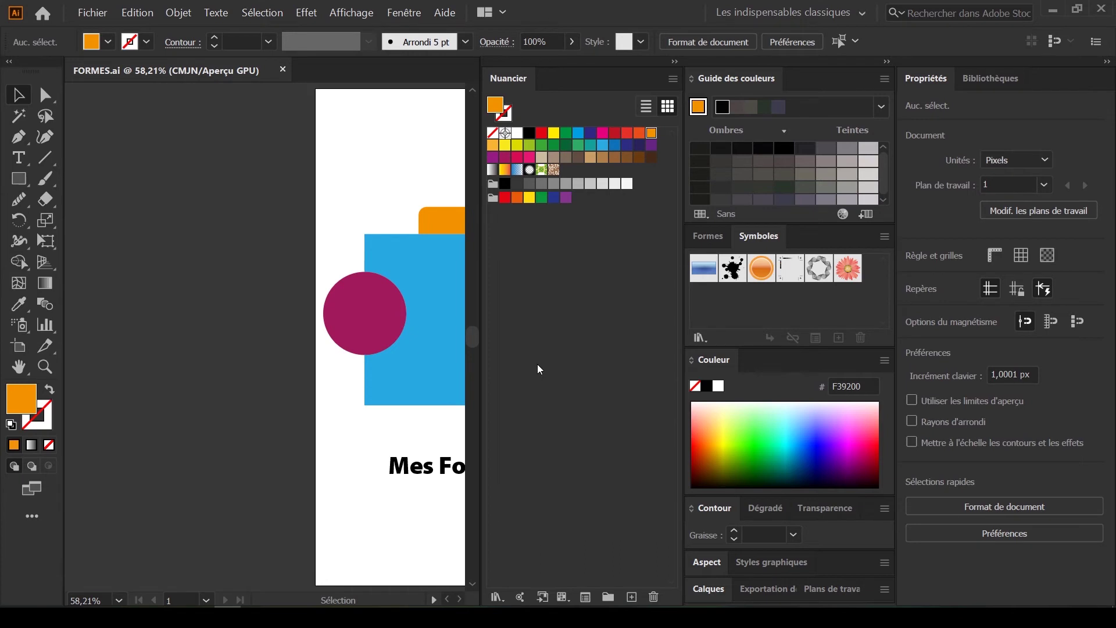
Step: Reset the Les indispensables classiques workspace to its default panel layout
click(777, 17)
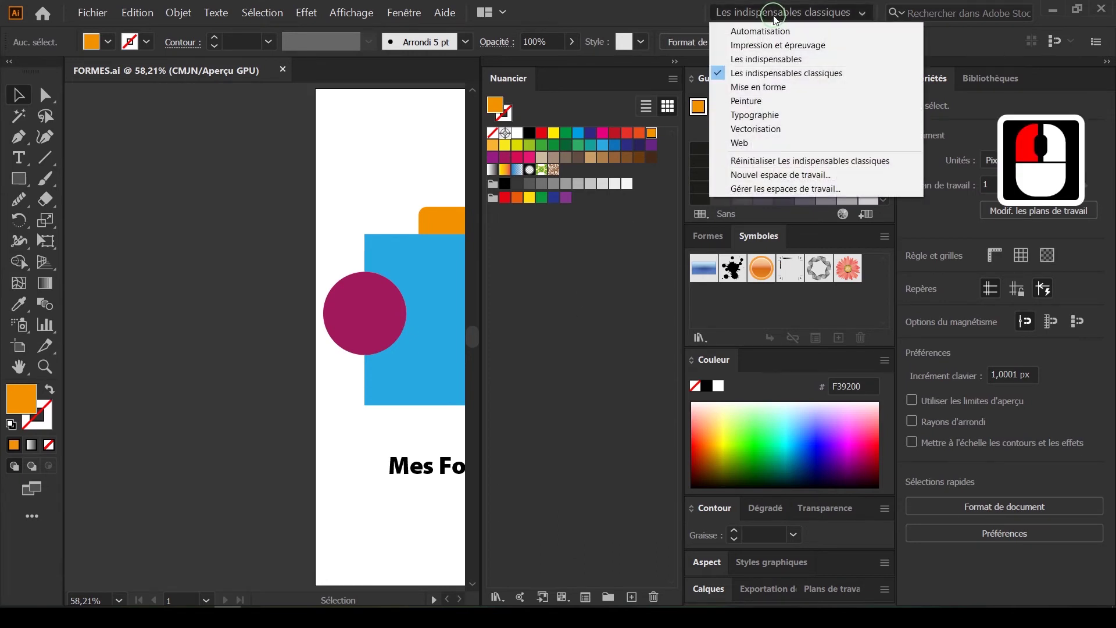
click(792, 166)
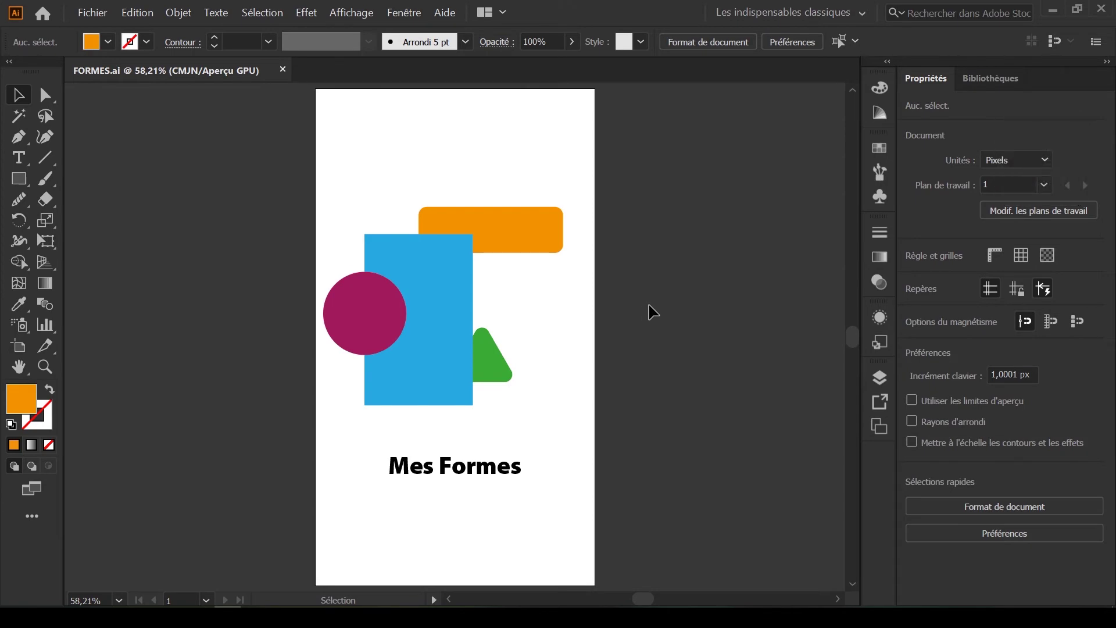
click(407, 14)
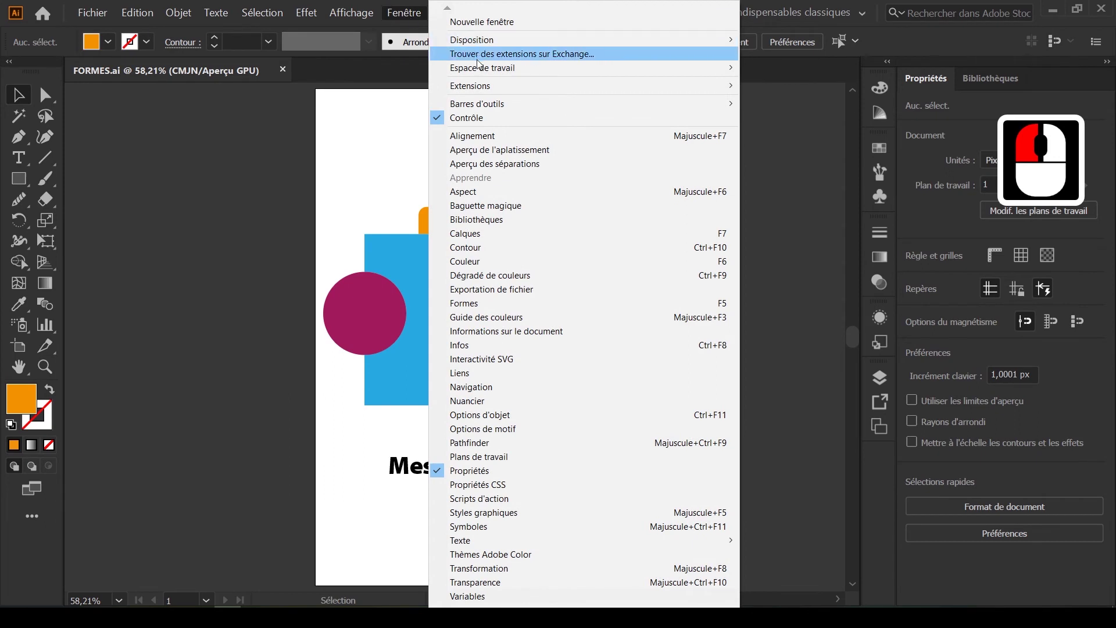
mouse_move(640, 68)
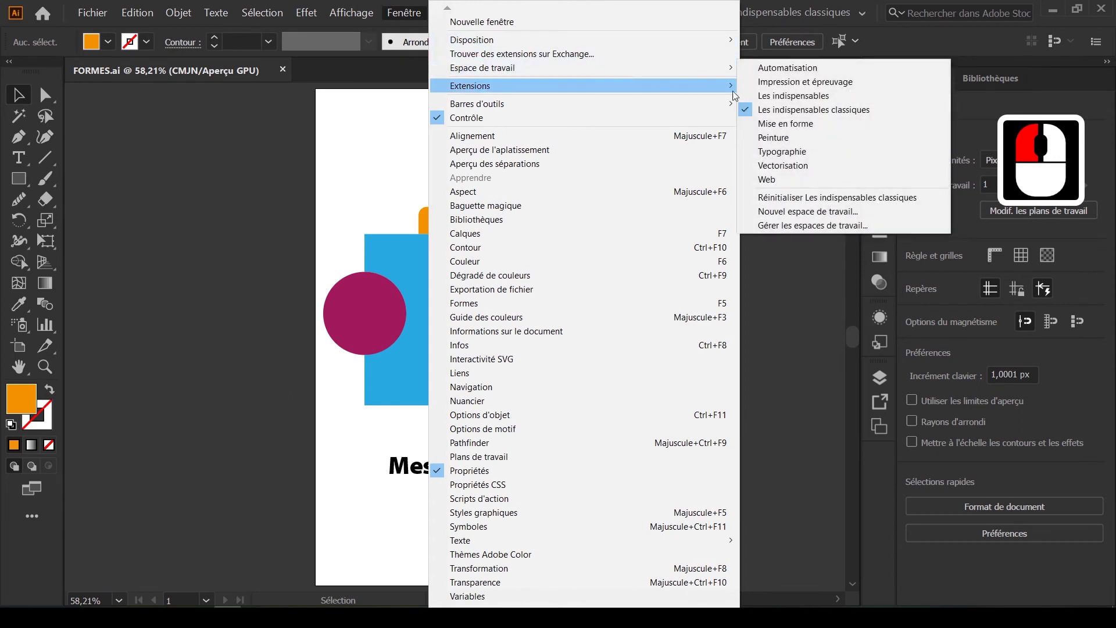
click(794, 197)
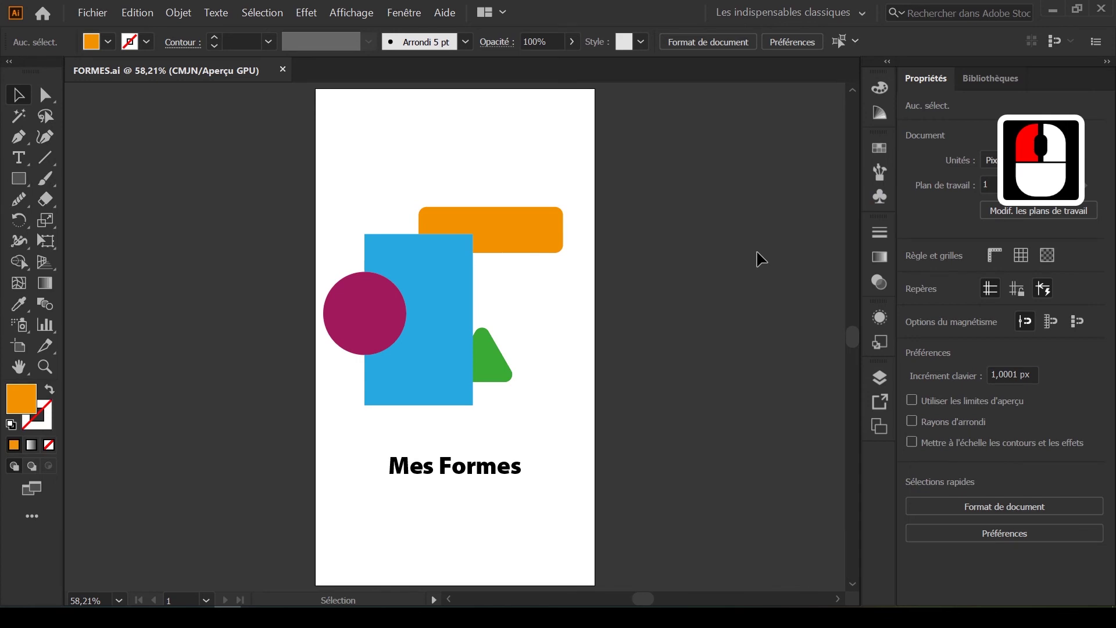
Step: Switch to the Typographie workspace, expand its collapsed panel dock and bring the OpenType panel to the front of its group
click(765, 18)
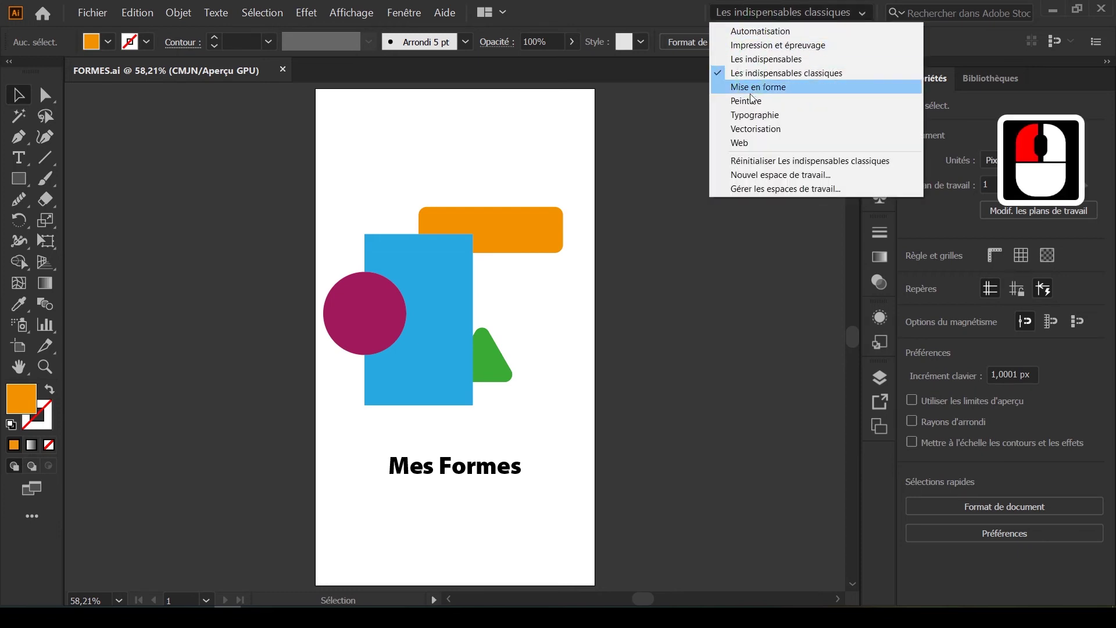
click(741, 119)
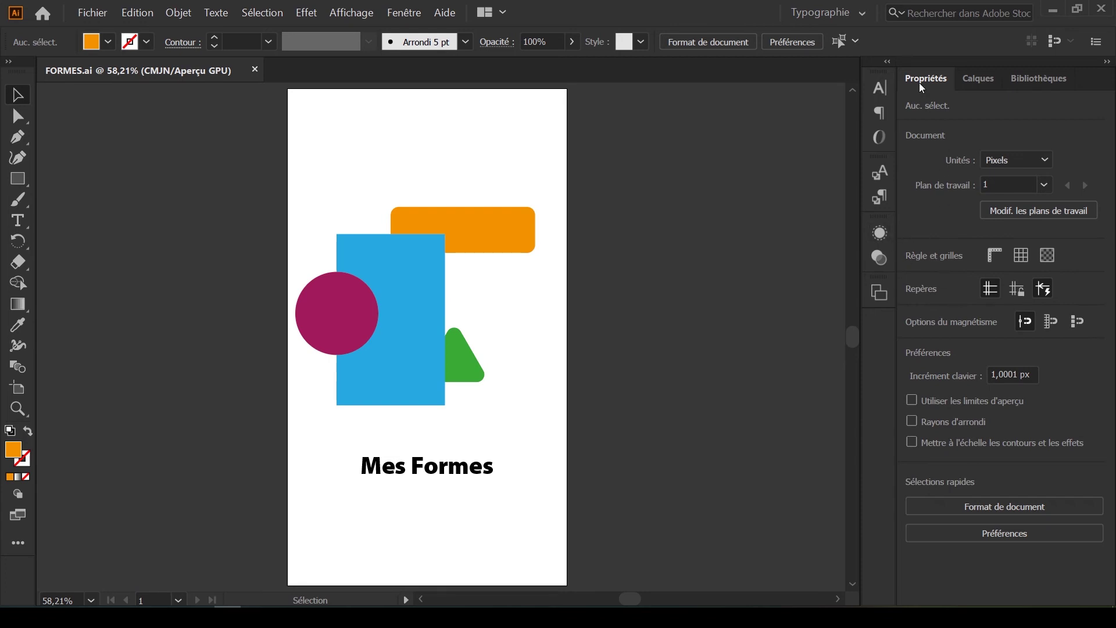
click(888, 65)
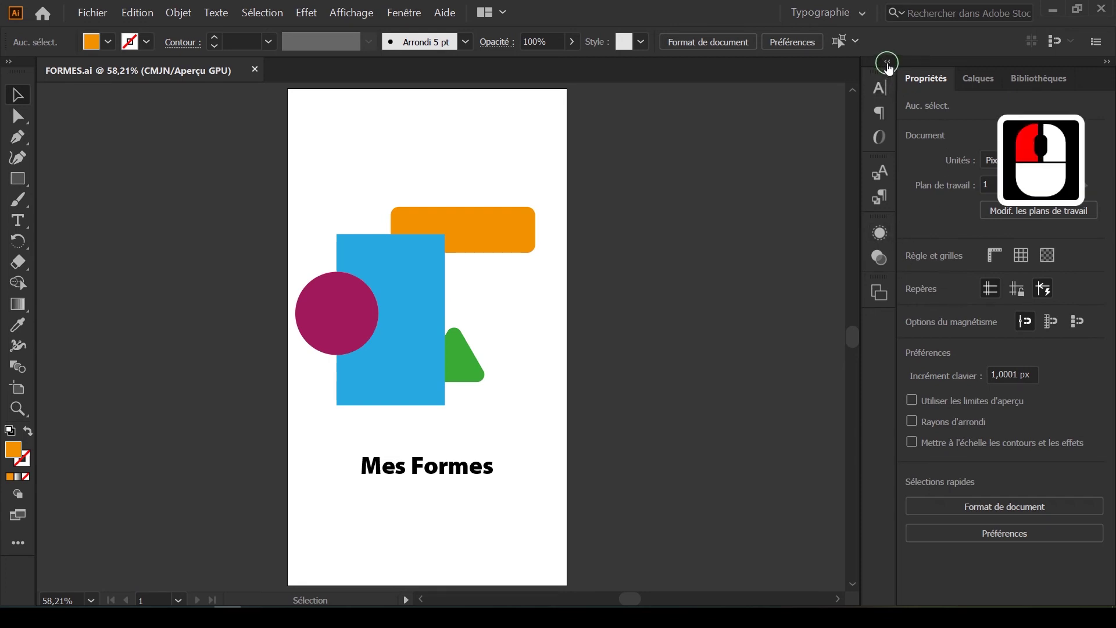
click(705, 79)
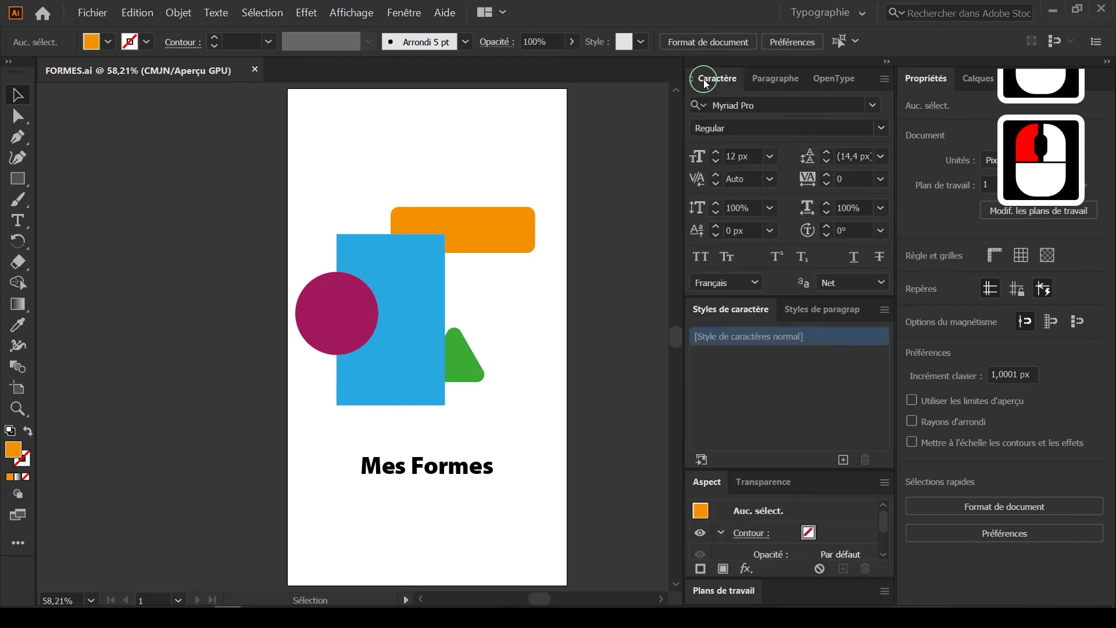
click(772, 85)
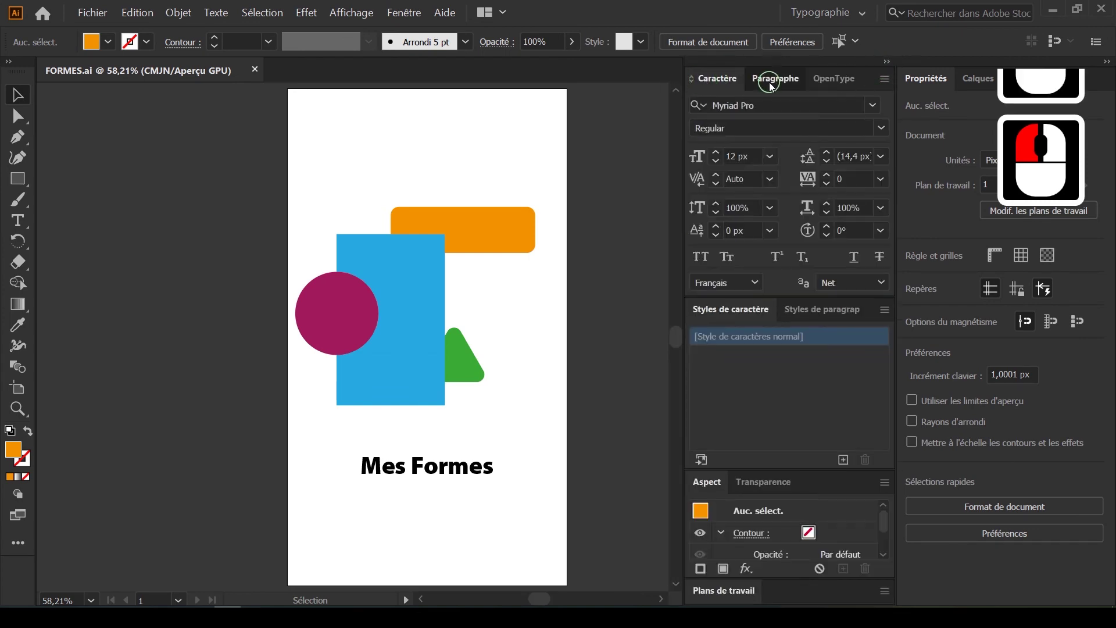
double_click(834, 82)
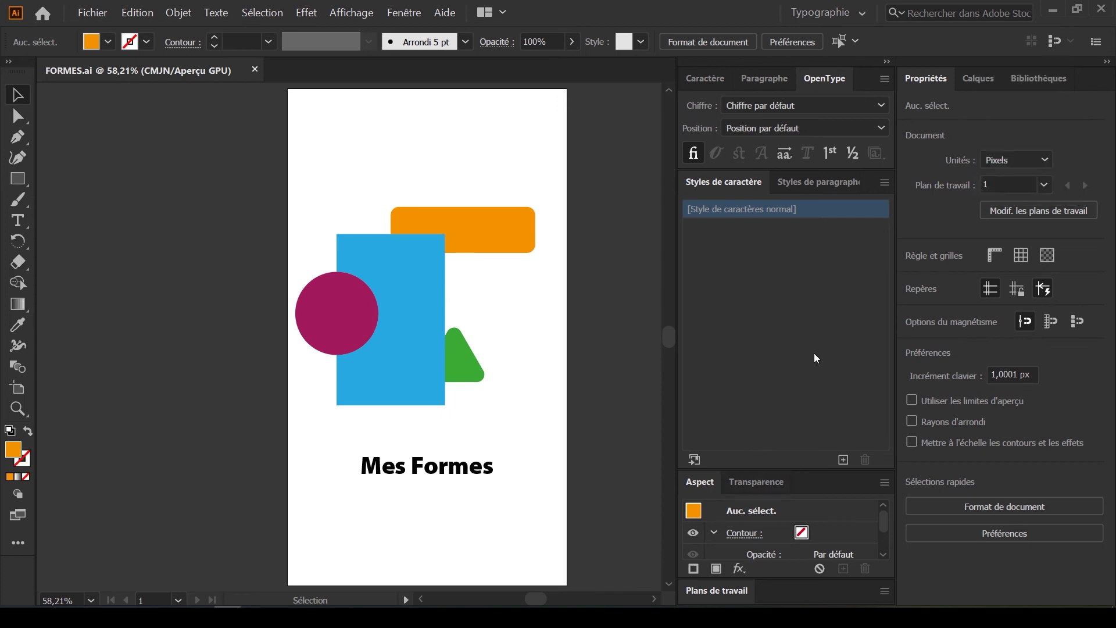
Step: Separate the Caractère and OpenType panels from Paragraphe and dock them below Styles de caractère, with Caractère under OpenType
click(710, 80)
drag(710, 85, 120, 114)
drag(770, 80, 743, 459)
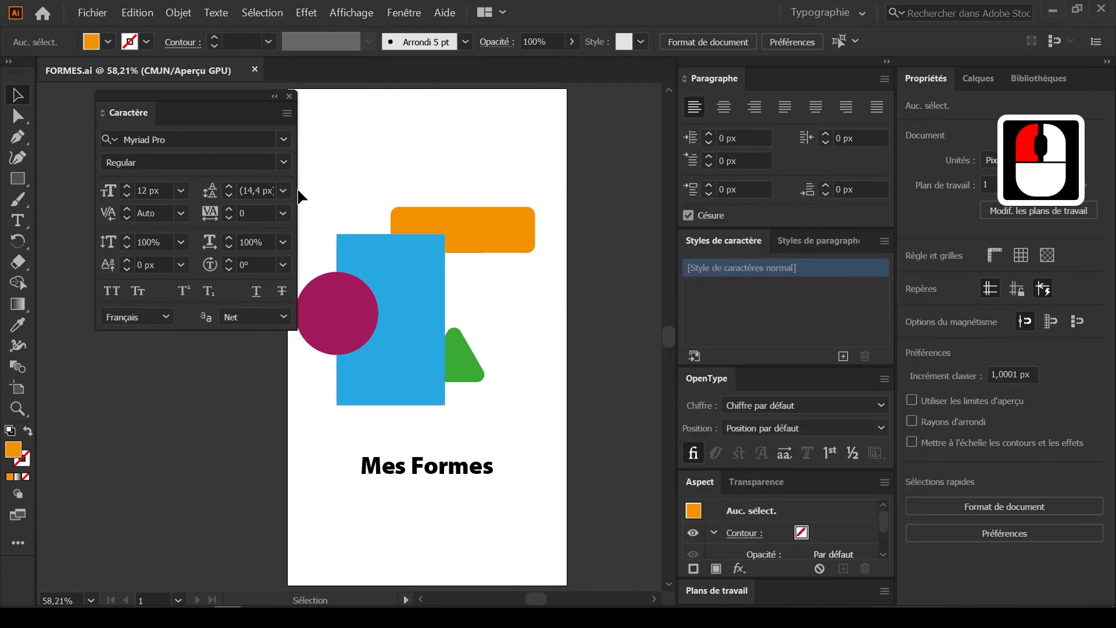
drag(147, 125, 746, 330)
drag(785, 461, 777, 476)
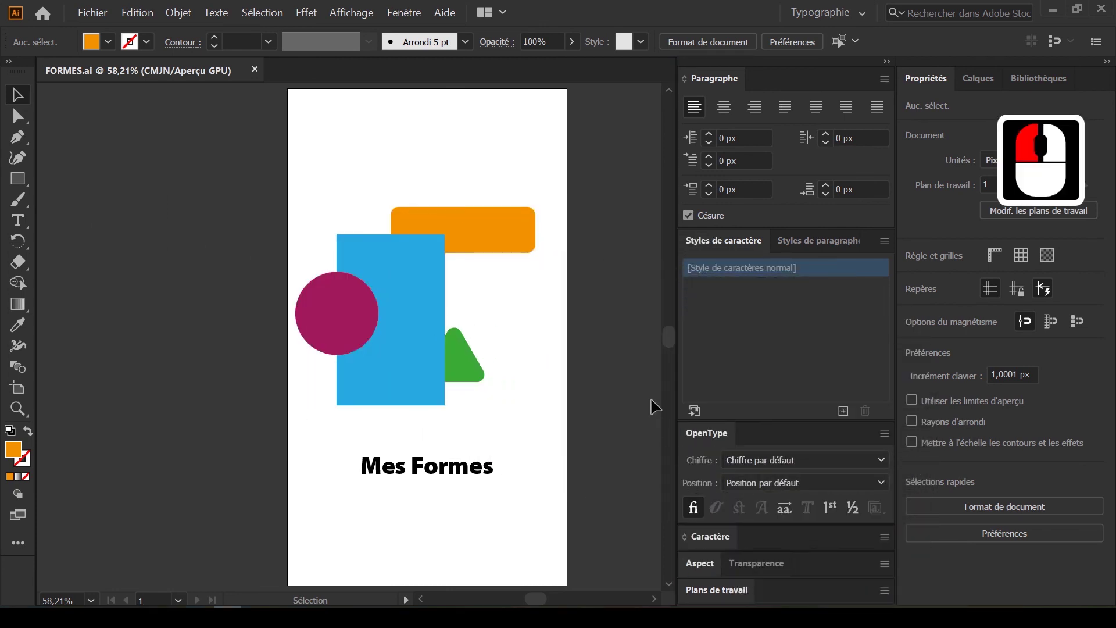
Step: Switch back to the Les indispensables classiques workspace
click(809, 17)
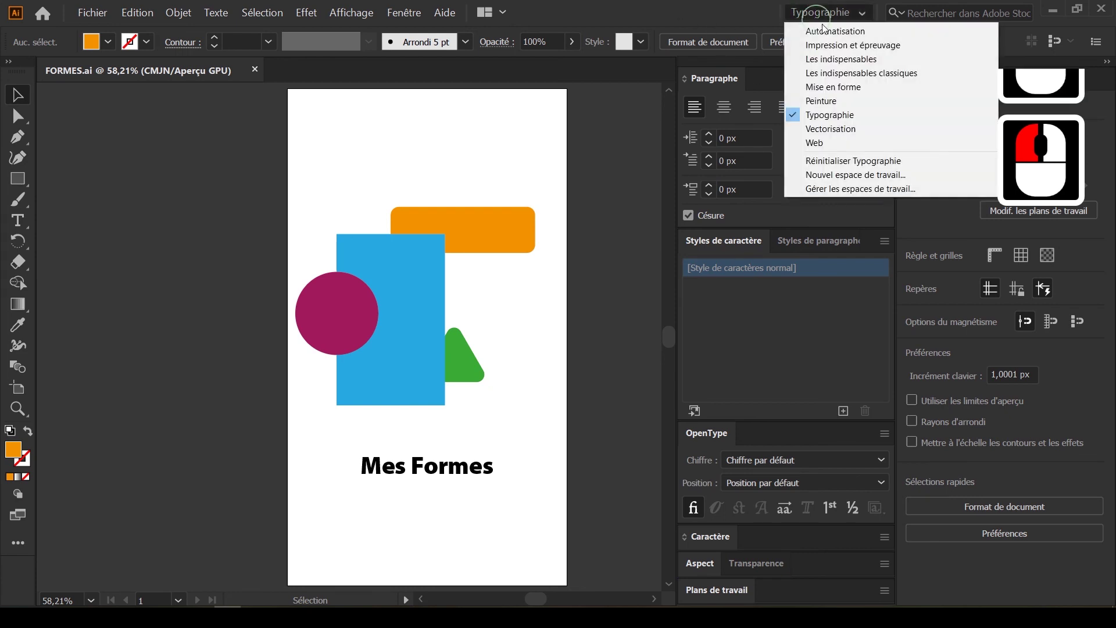
click(841, 73)
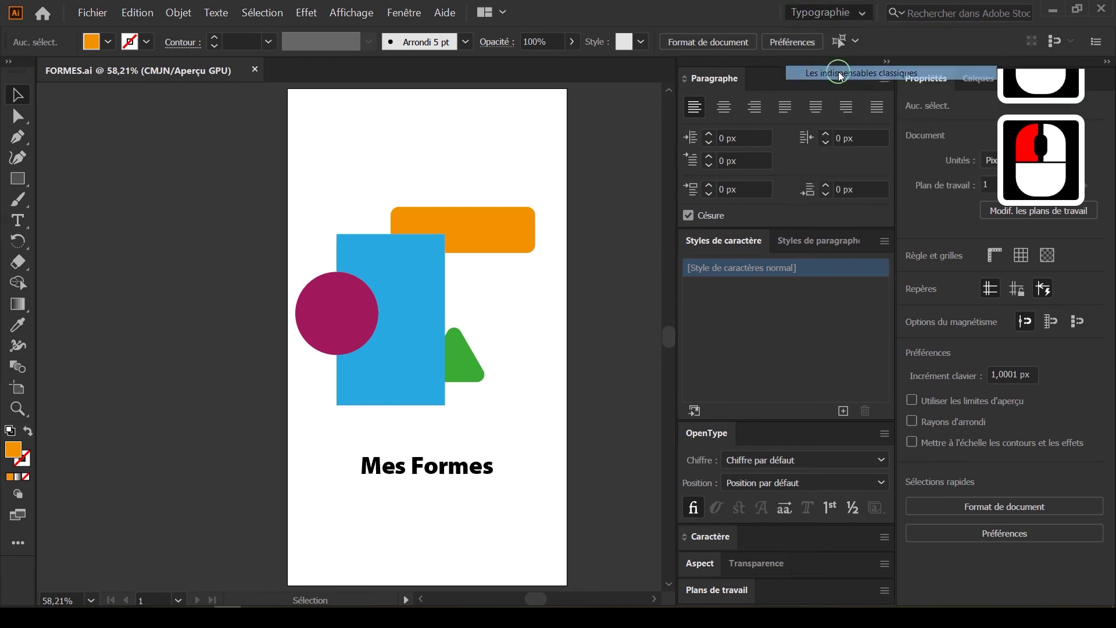